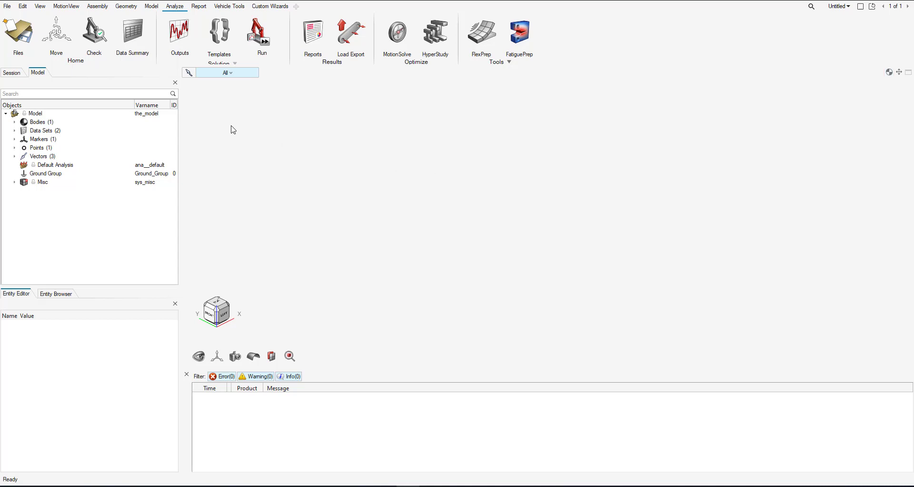
- Import the 4bar.x_t geometry file from the Import_Geometry folder into the model
left_click(7, 6)
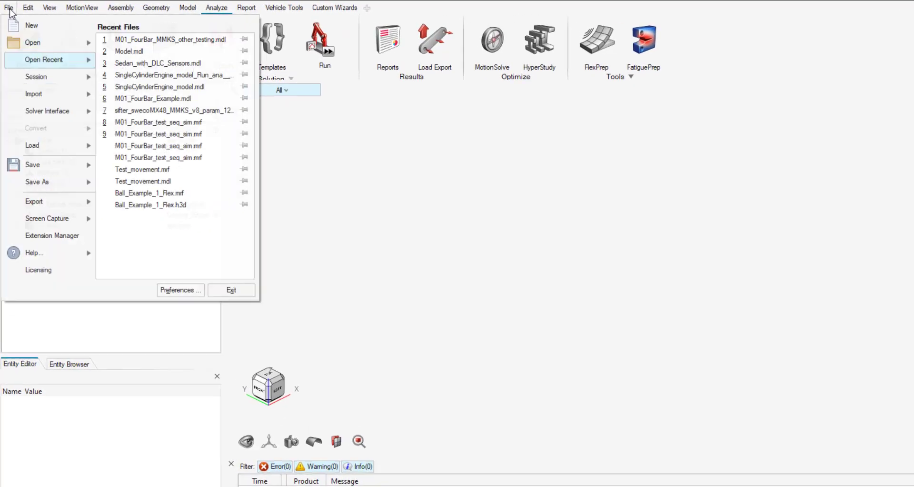
mouse_move(25, 76)
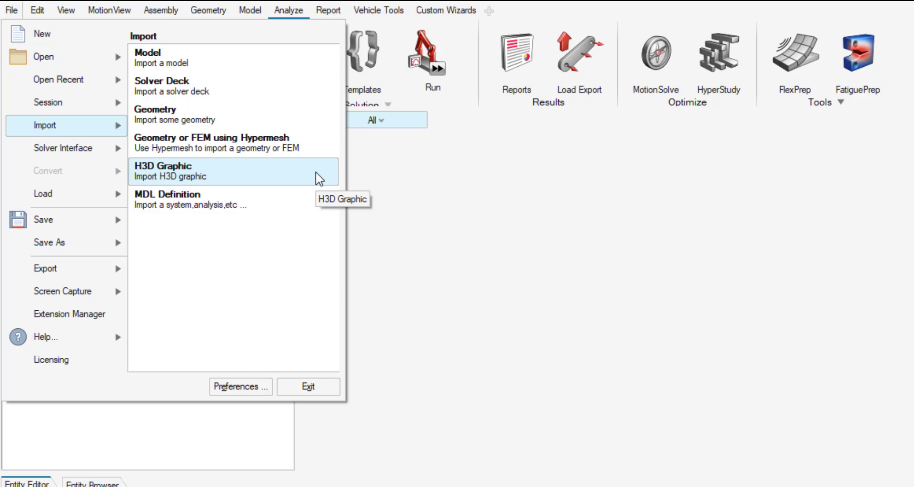
left_click(291, 124)
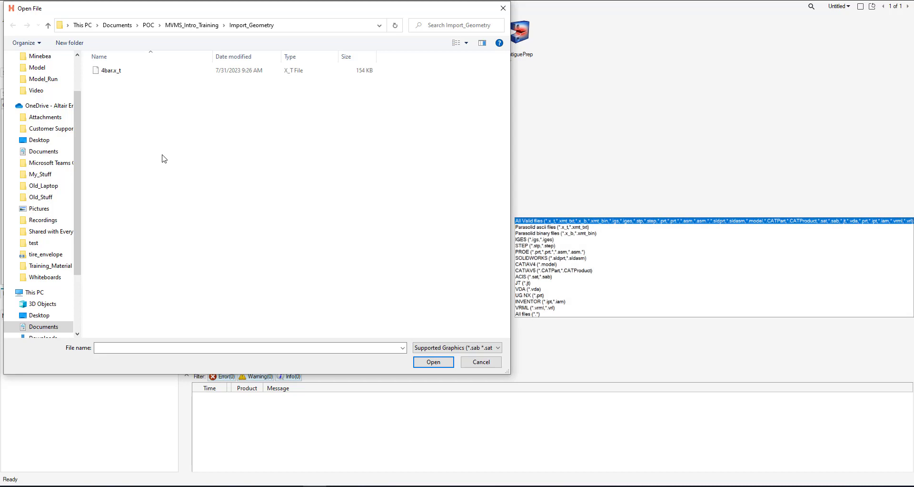
double_click(117, 75)
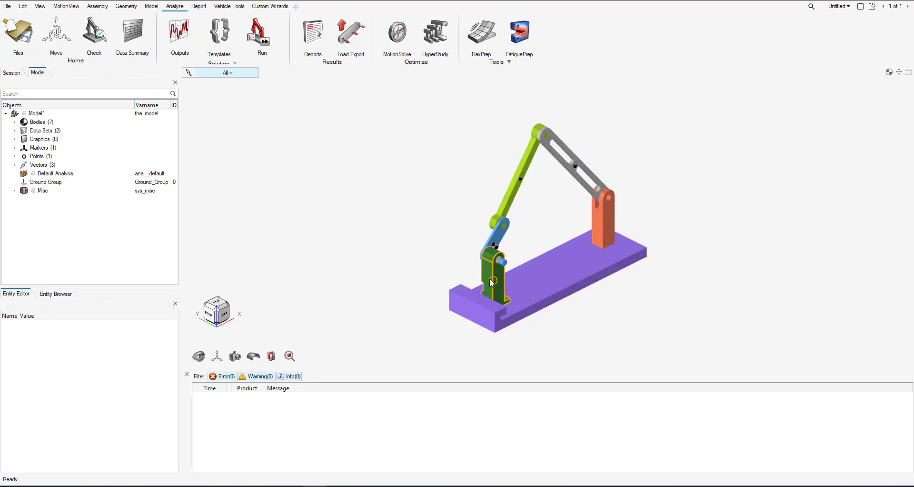
- Select the Single_Slot body and enlarge the Entity Editor to see its 0.1168 kg mass and inertias
left_click(15, 139)
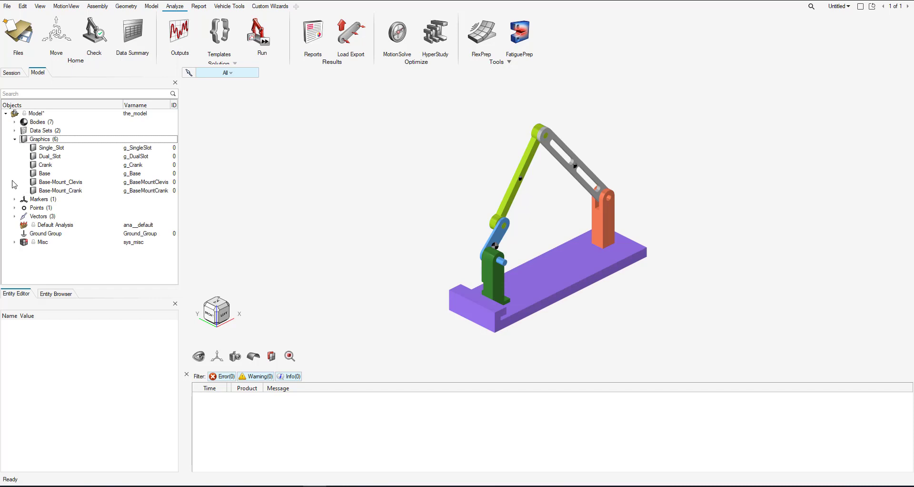
left_click(15, 122)
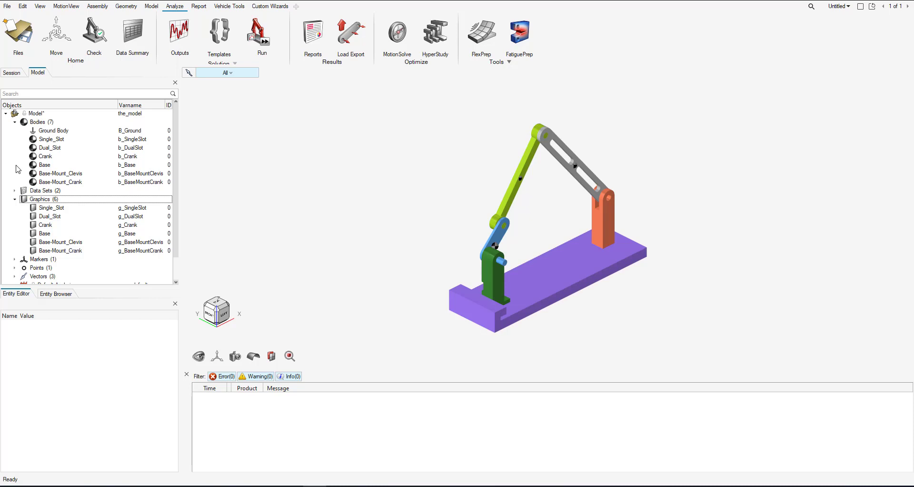
left_click(50, 140)
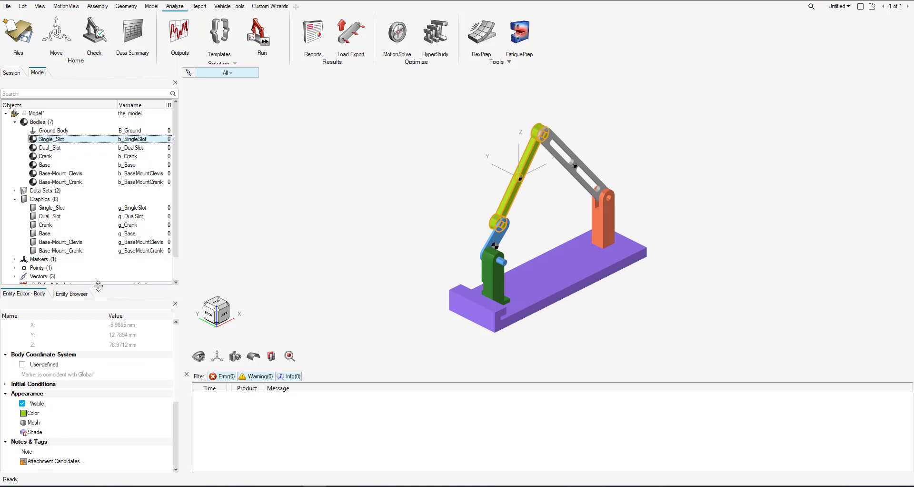
left_click_drag(99, 286, 98, 210)
left_click_drag(174, 334, 163, 196)
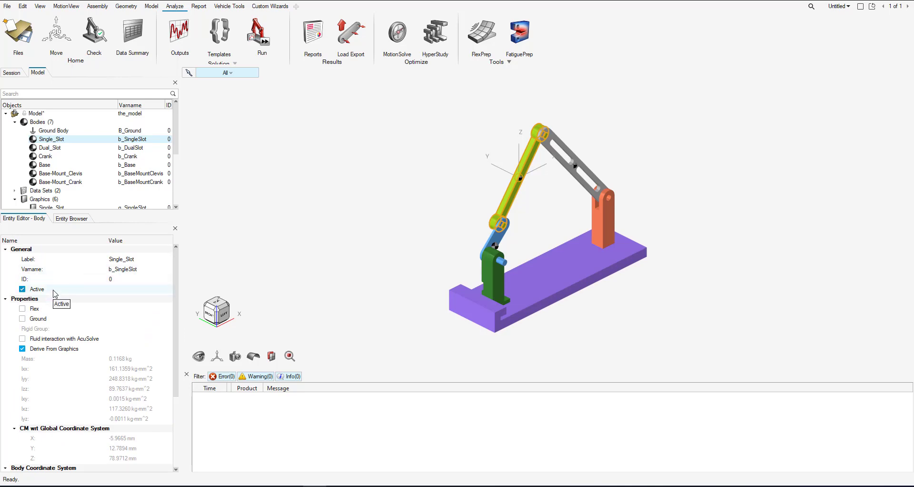
scroll(53, 300, "down", 2)
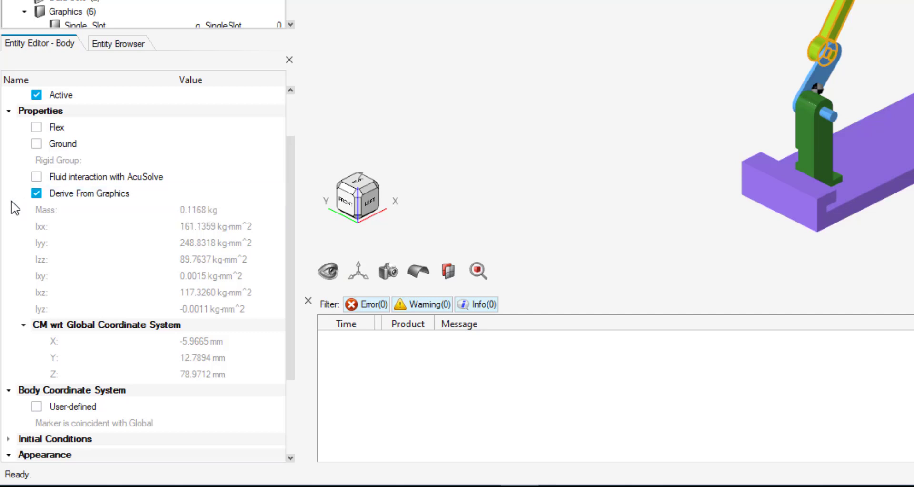
- Turn off Derive From Graphics and enter a manual mass of 5 kg for Single_Slot
left_click(35, 194)
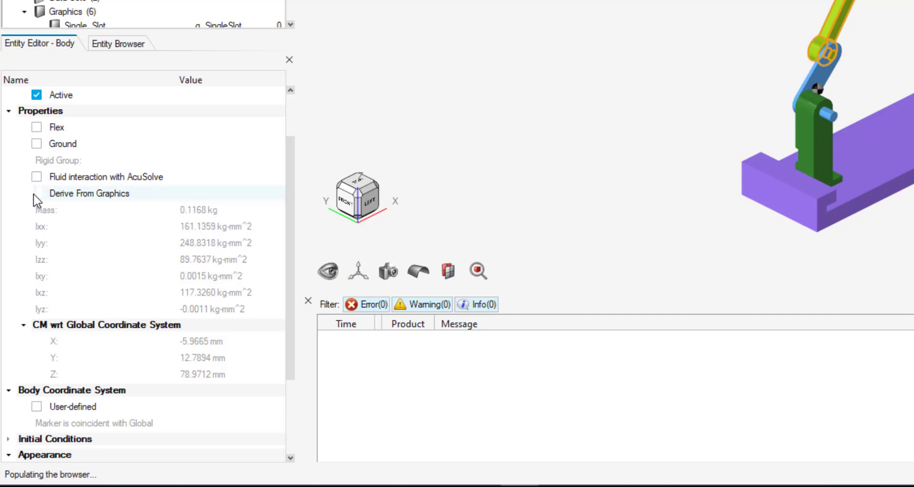
left_click(193, 215)
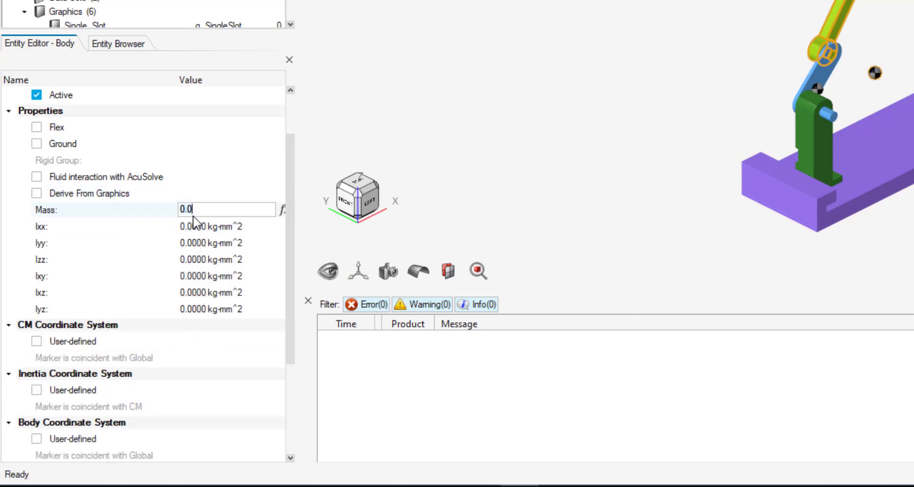
key("BackSpace")
key("BackSpace")
key("BackSpace")
type("5")
key("Tab")
- Set the Ixx, Iyy and Izz inertias to 1111 each
key("BackSpace")
key("BackSpace")
key("BackSpace")
type("11")
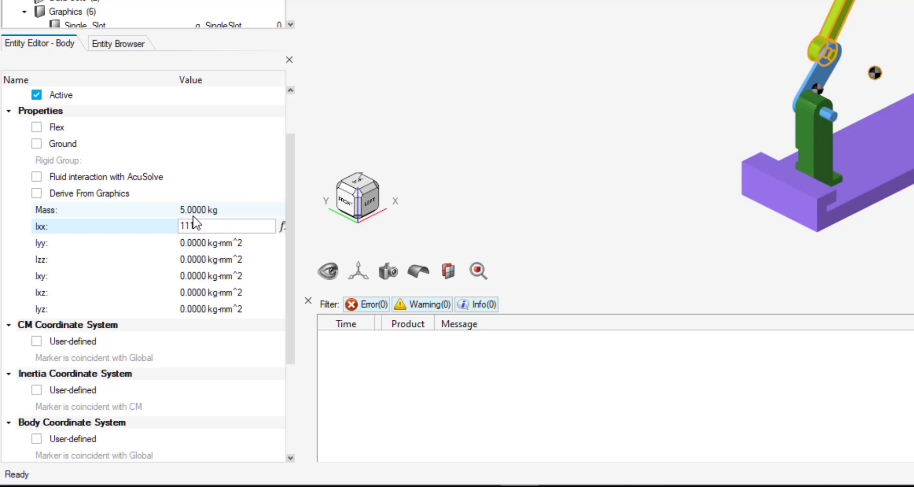
type("11")
key("Tab")
key("BackSpace")
key("BackSpace")
key("BackSpace")
type("1111")
key("Tab")
key("BackSpace")
key("BackSpace")
key("BackSpace")
type("111")
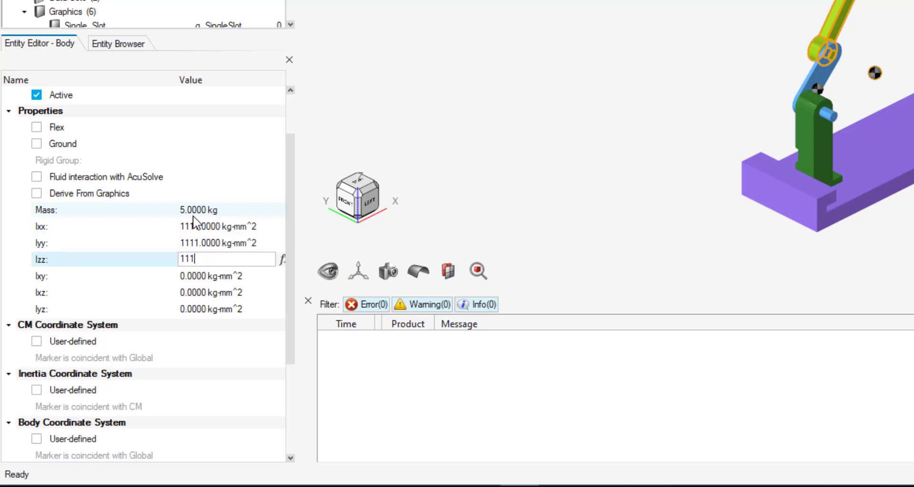
type("1")
key("Tab")
- Re-enable Derive From Graphics so mass and inertia come from the geometry again
left_click(37, 258)
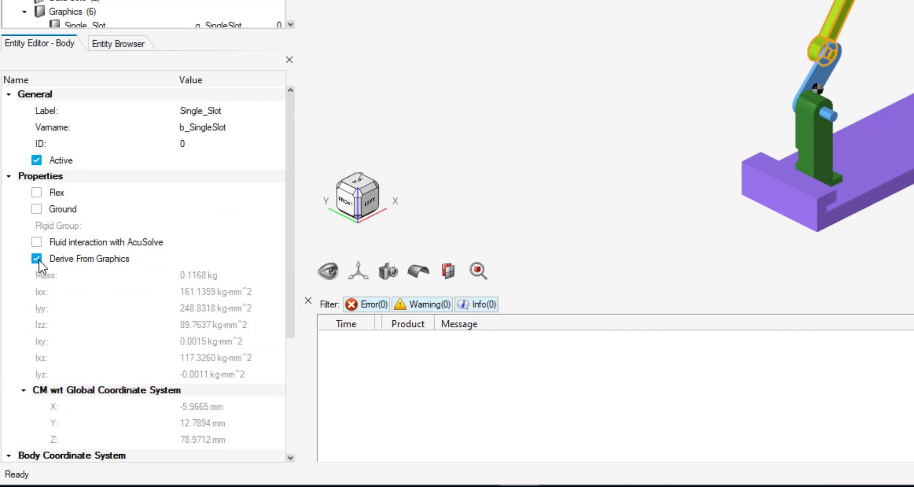
left_click(37, 258)
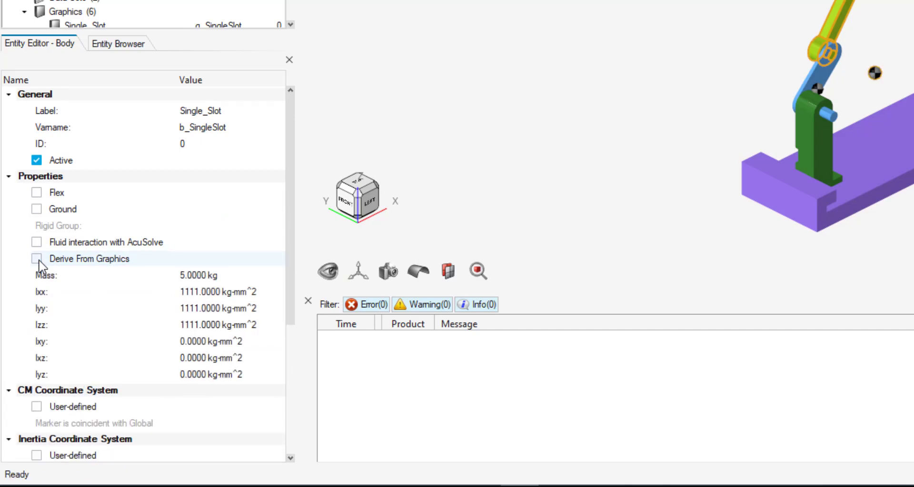
left_click(37, 259)
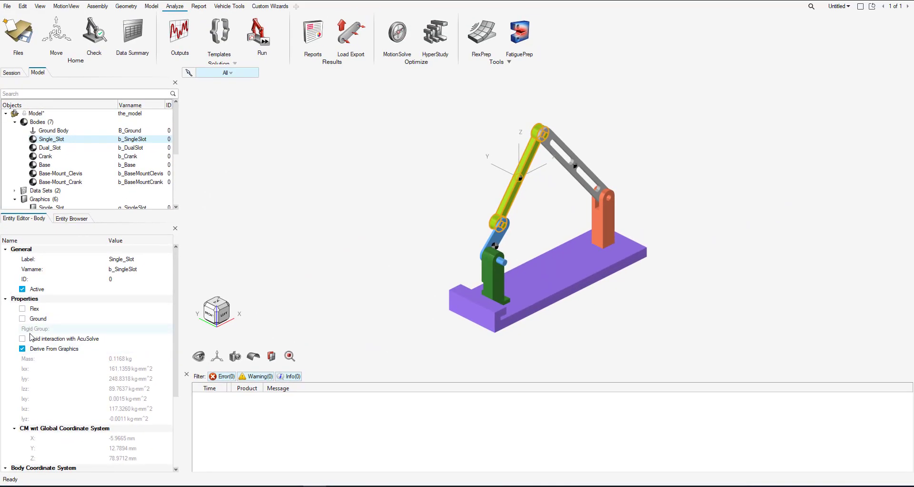
- Select the Single_Slot graphic and open its Components (1) selection list
scroll(13, 165, "down", 2)
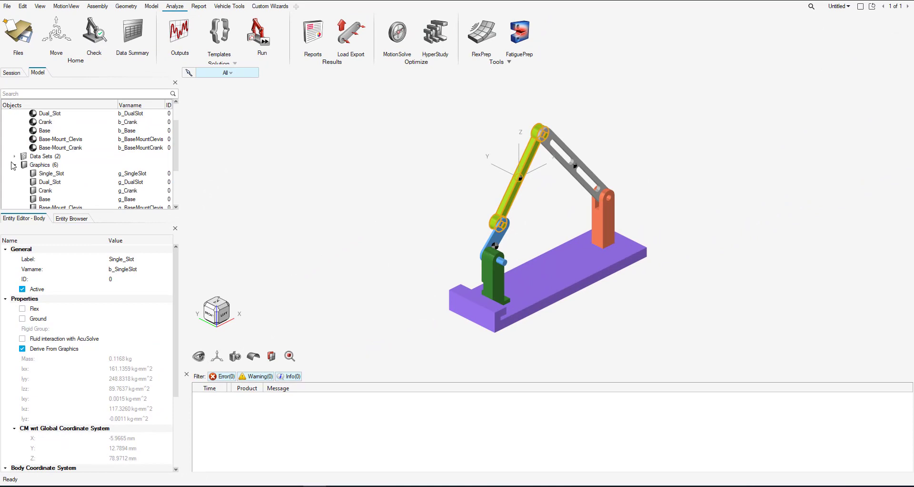
left_click(47, 175)
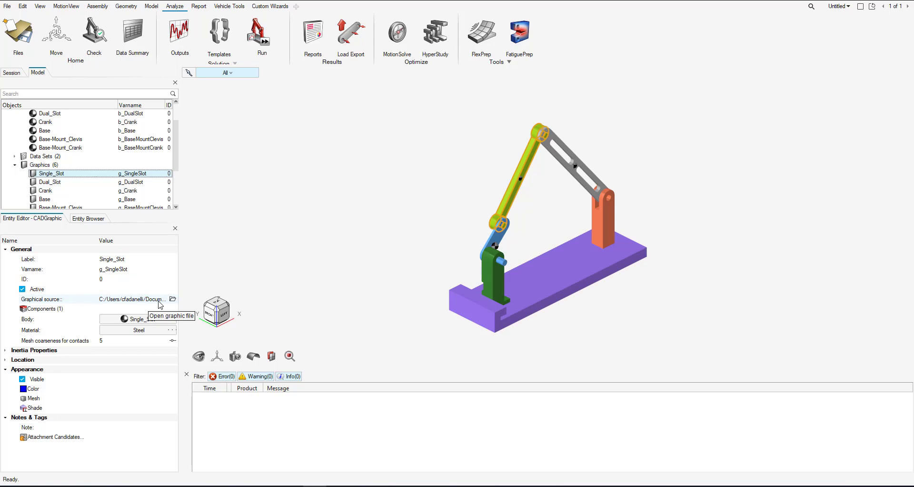
left_click(41, 308)
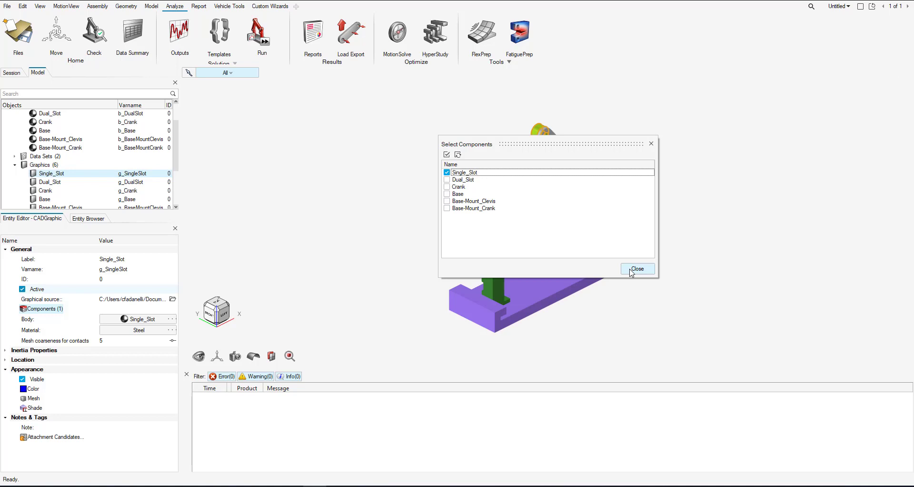
- Add Dual_Slot as a second component of the Single_Slot graphic
left_click(446, 179)
left_click_drag(496, 144, 266, 107)
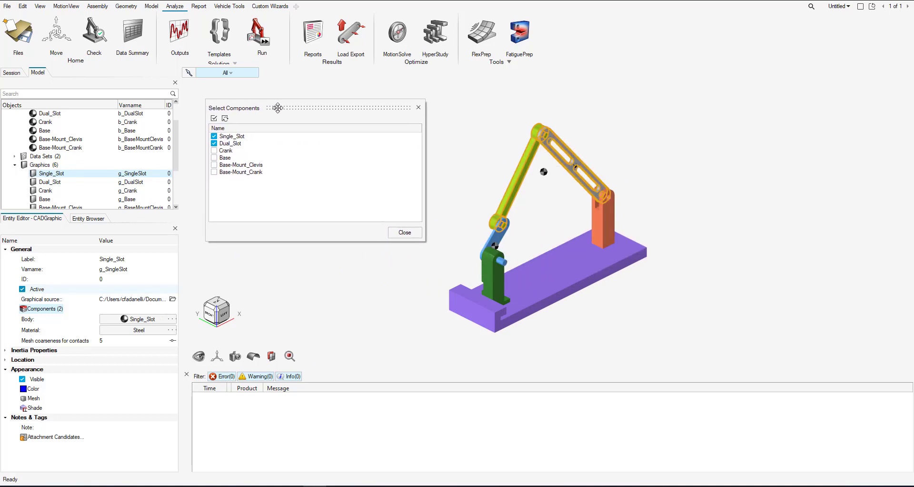
left_click(403, 233)
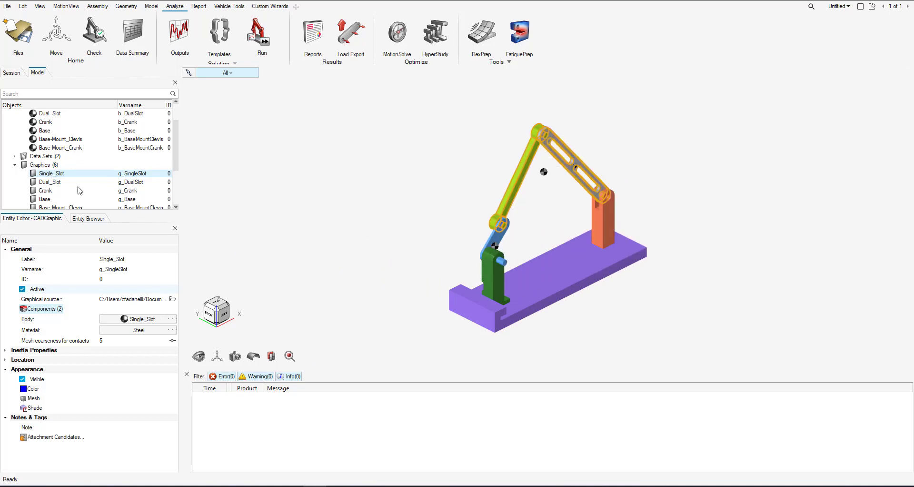
- Compare the Dual_Slot and Single_Slot graphics' properties in the Graphics tree
left_click(56, 185)
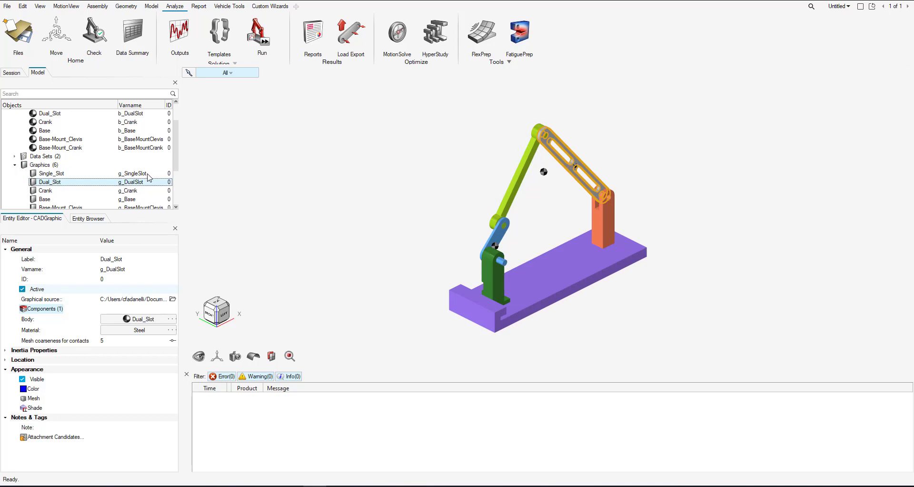
left_click(57, 174)
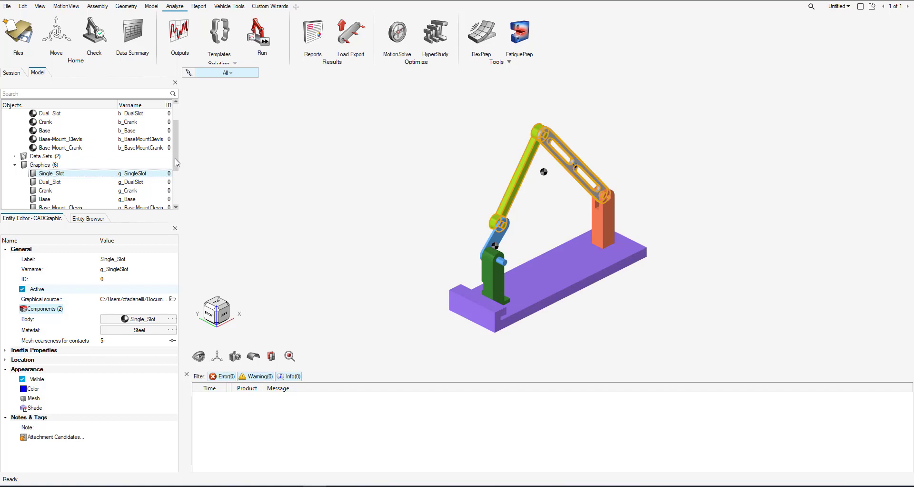
left_click_drag(177, 162, 177, 145)
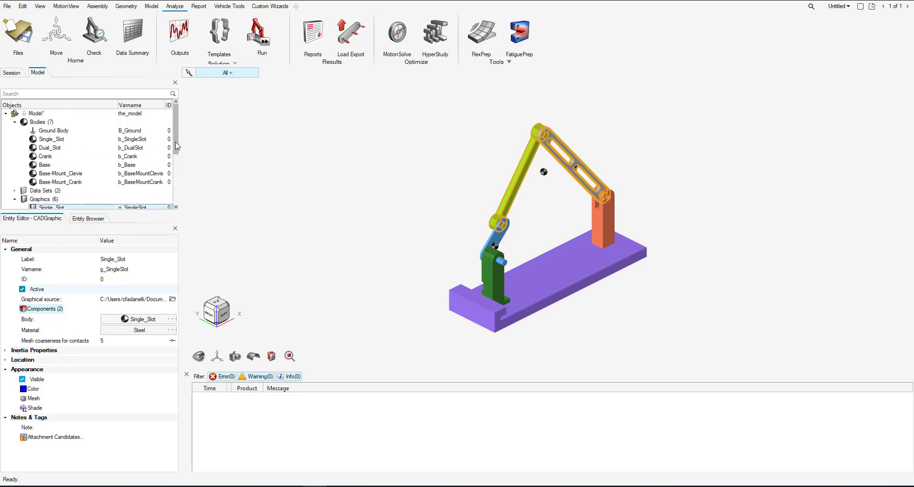
- Check the Single_Slot body's mass, then remove Dual_Slot from the Single_Slot graphic's components
left_click(64, 142)
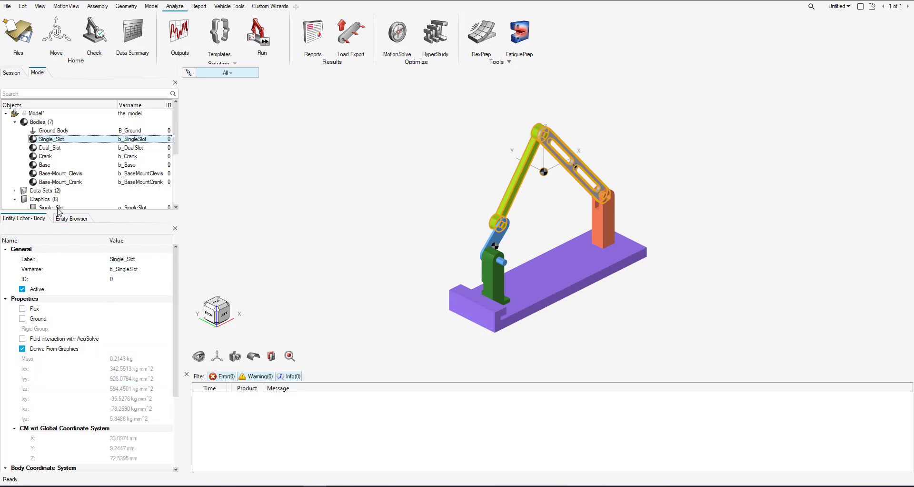
scroll(46, 176, "down", 2)
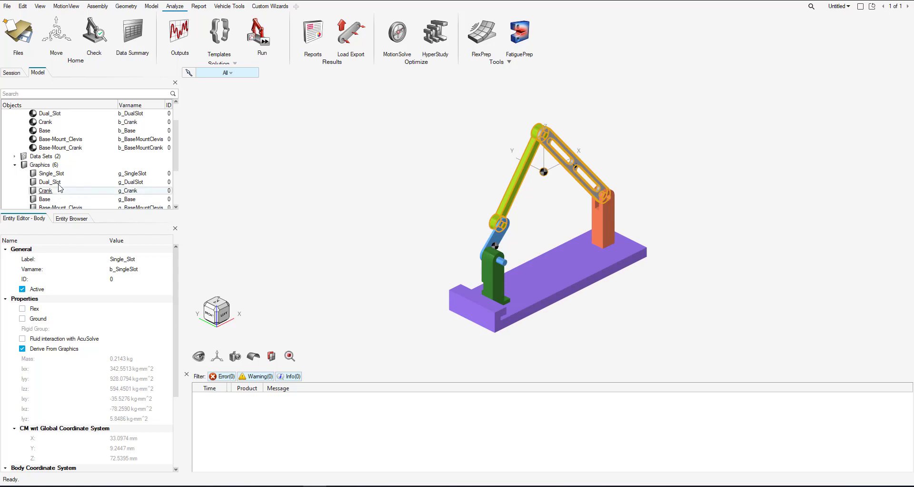
left_click(57, 174)
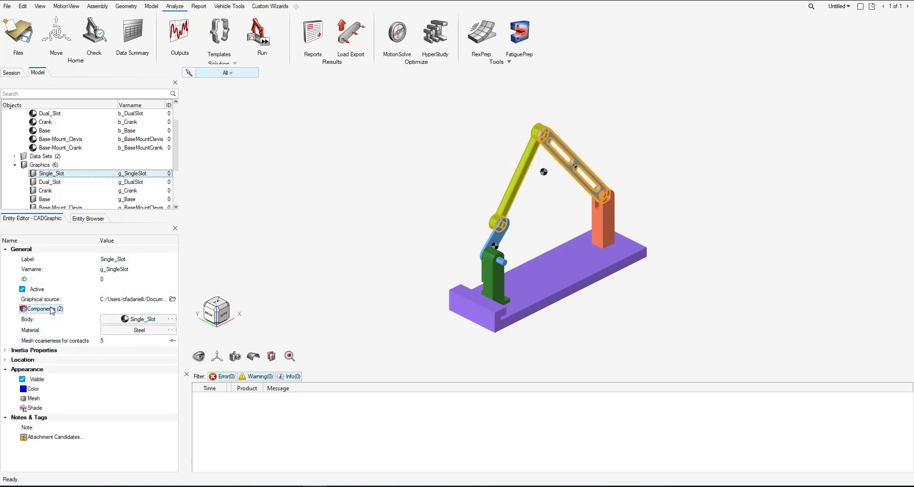
left_click(52, 310)
left_click(214, 143)
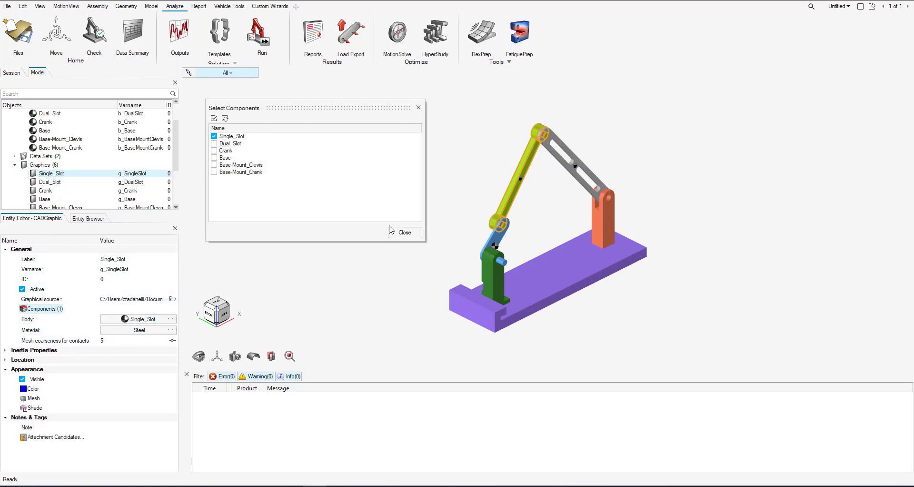
left_click(404, 232)
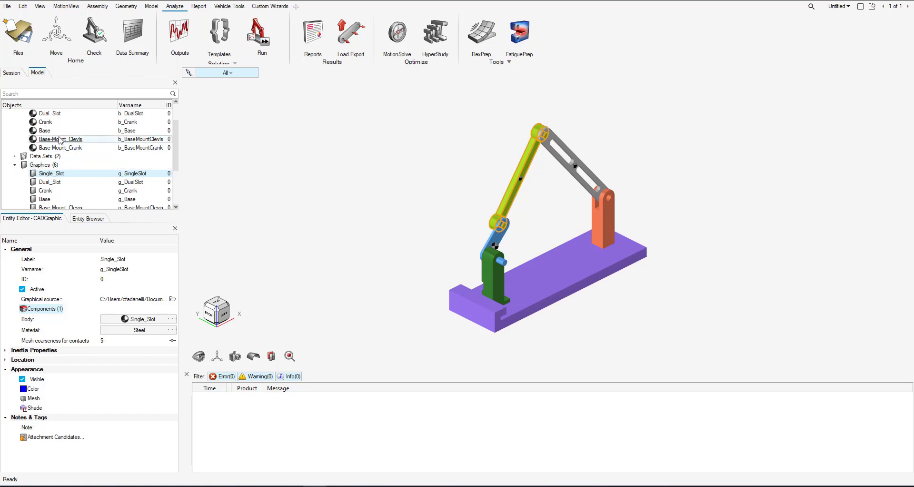
- Confirm the body's 0.1168 kg mass and reselect the Single_Slot graphic showing Steel material
scroll(61, 143, "up", 2)
left_click(81, 139)
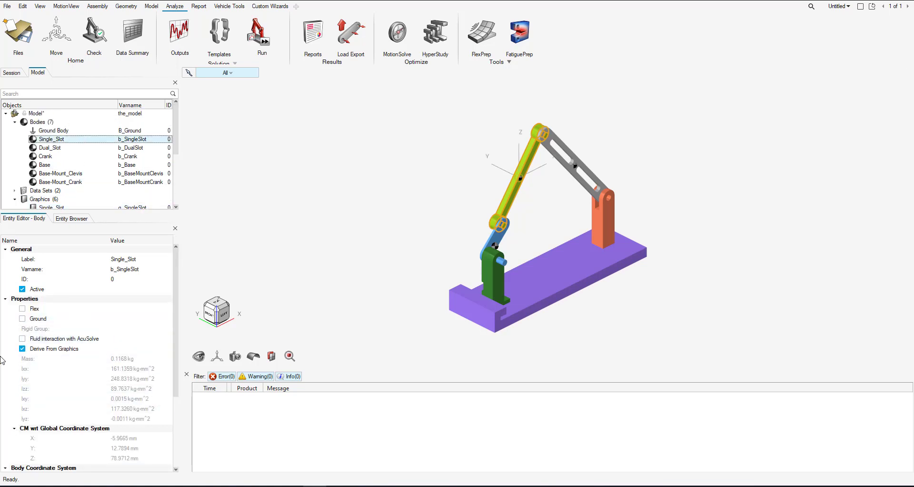
scroll(61, 176, "down", 2)
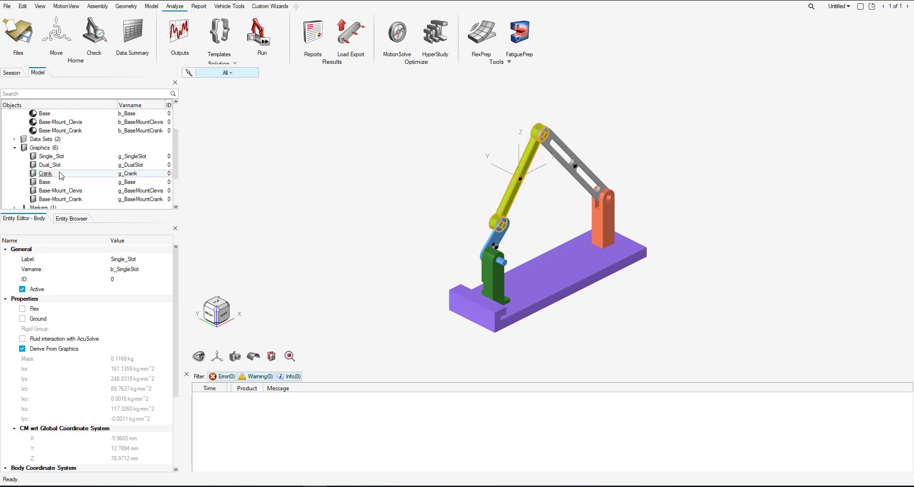
left_click(52, 156)
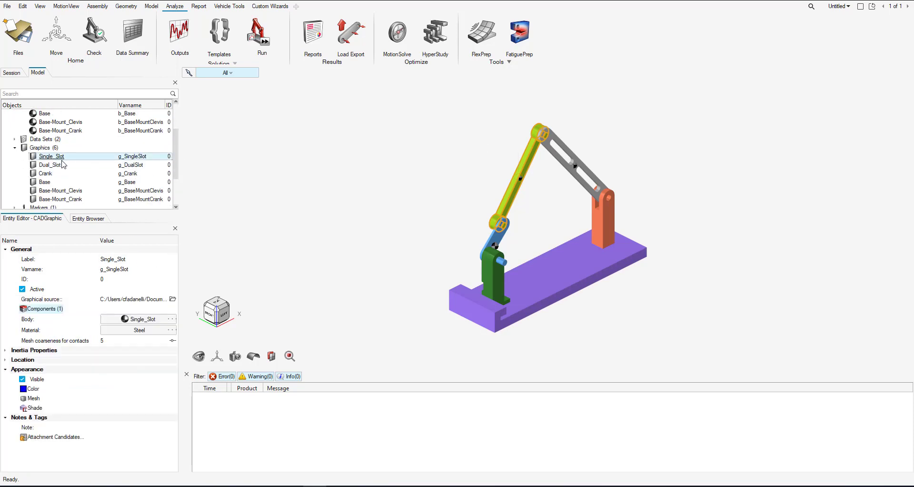
- Change the Single_Slot graphic's material from Steel to Wood
left_click(173, 331)
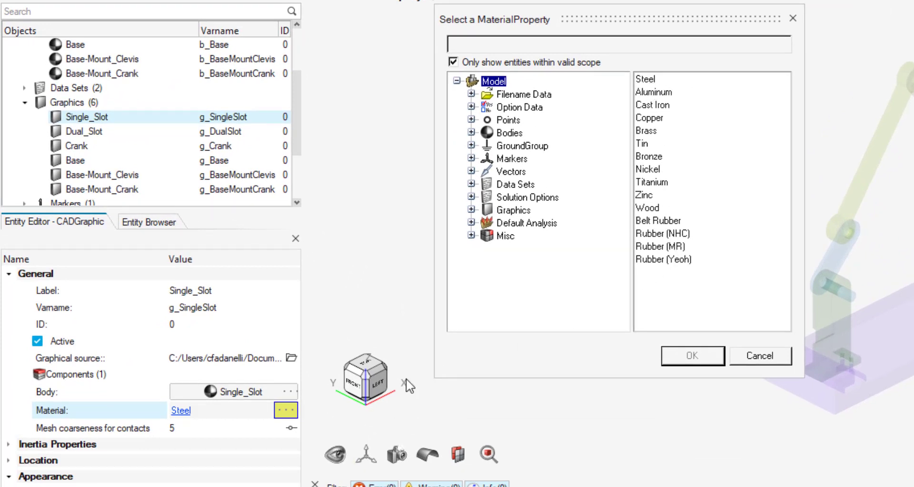
left_click(649, 208)
left_click(693, 355)
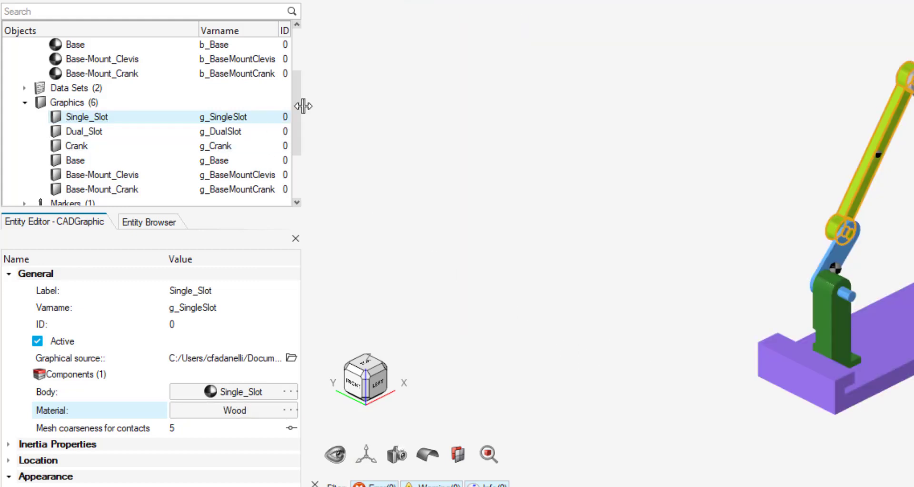
left_click_drag(298, 102, 298, 80)
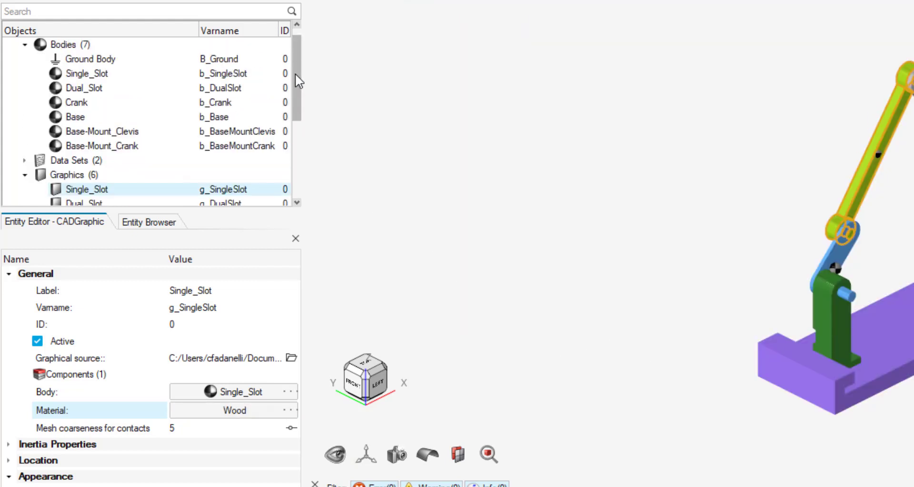
- Verify the Single_Slot body's mass dropped to 0.0059 kg, then reselect the graphic
left_click(101, 77)
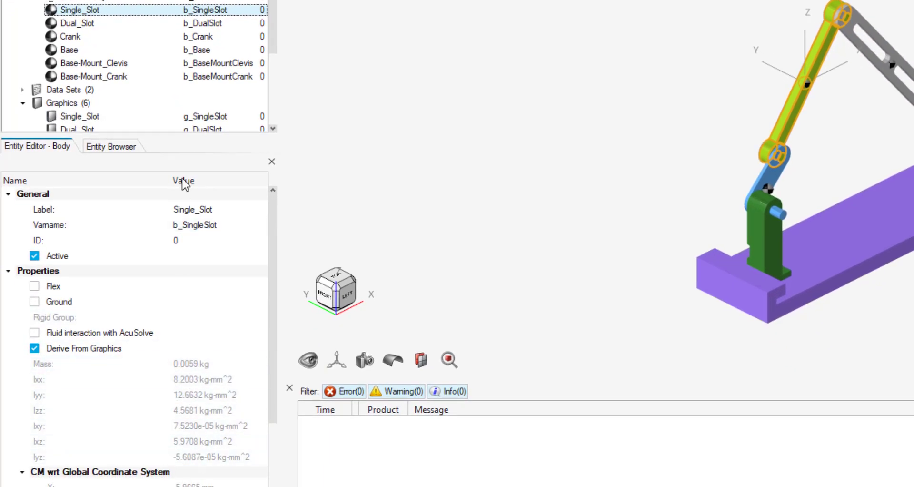
left_click(72, 117)
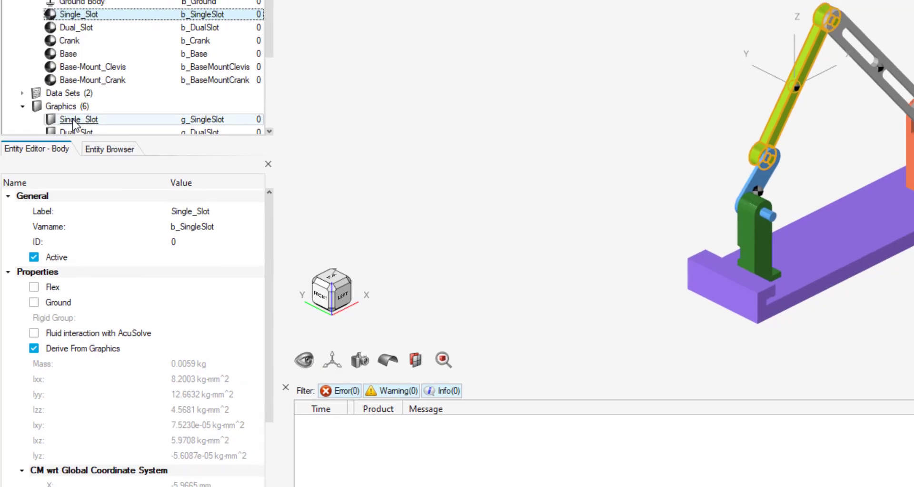
scroll(275, 42, "down", 1)
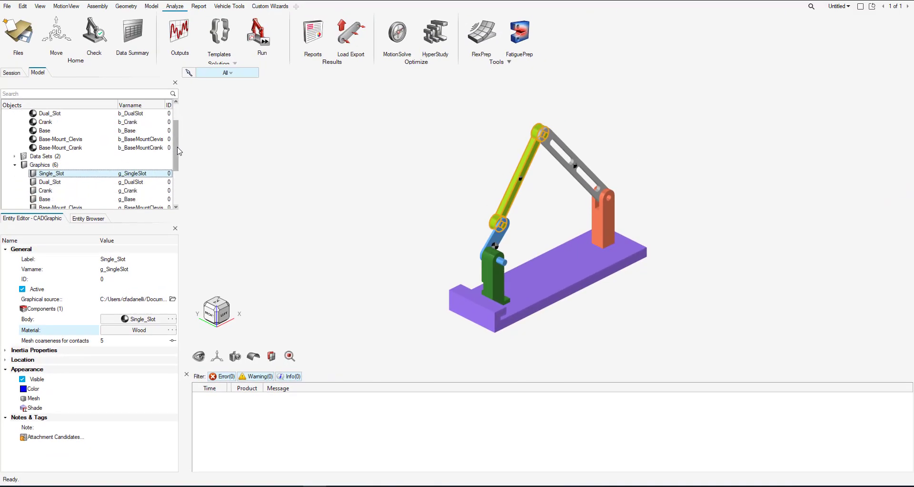
scroll(180, 151, "down", 1)
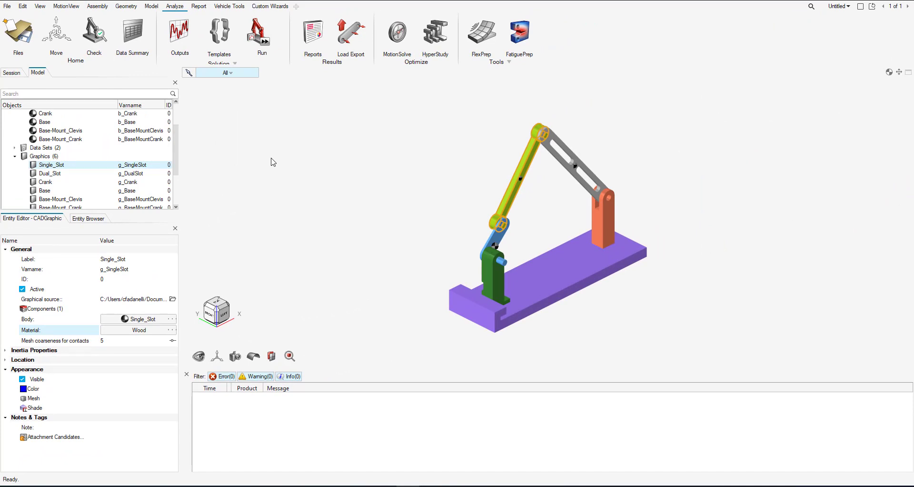
- Open Material Properties from the Geometry ribbon, keeping the elasticity type at Linear Elastic
left_click(127, 7)
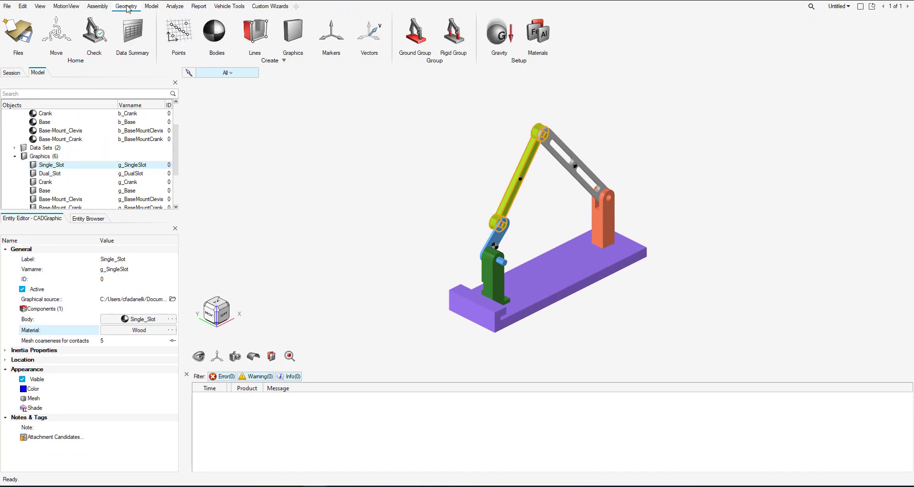
left_click(547, 38)
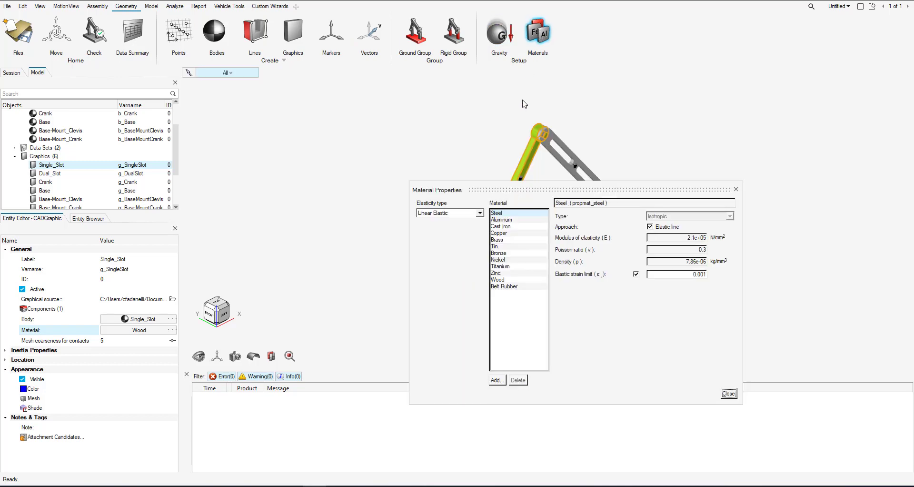
left_click_drag(523, 190, 358, 103)
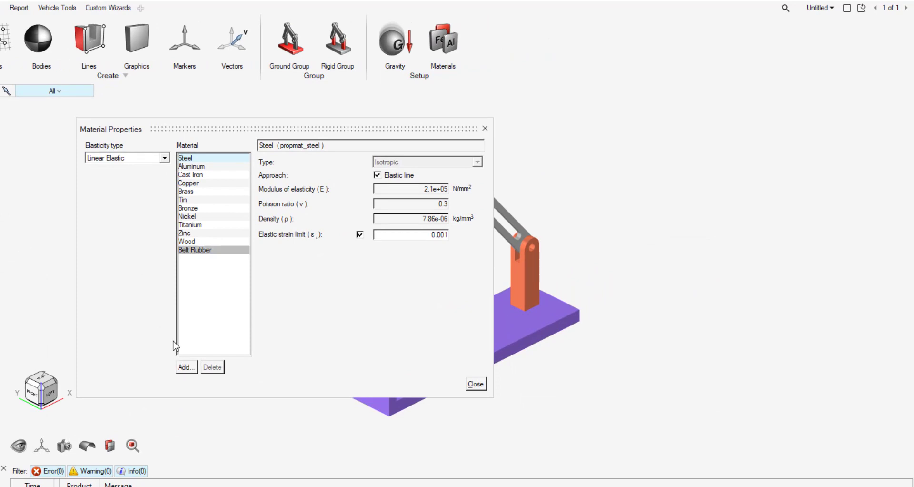
left_click(164, 158)
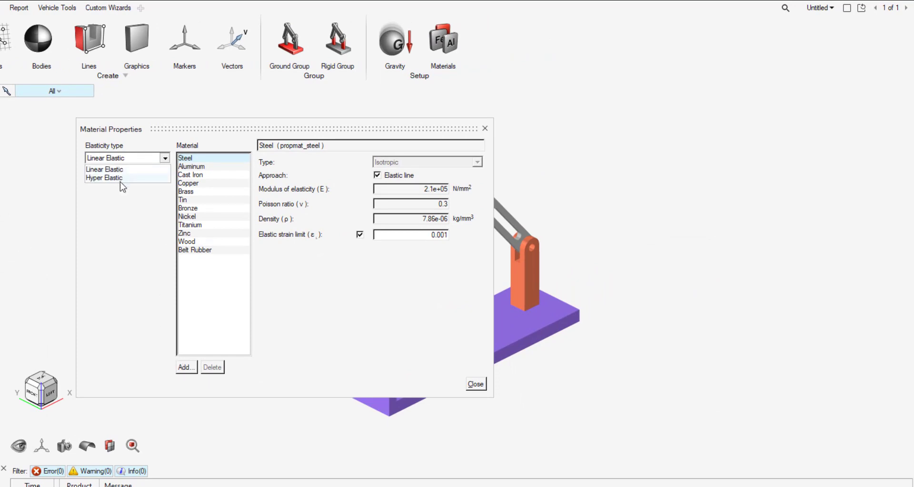
left_click(121, 212)
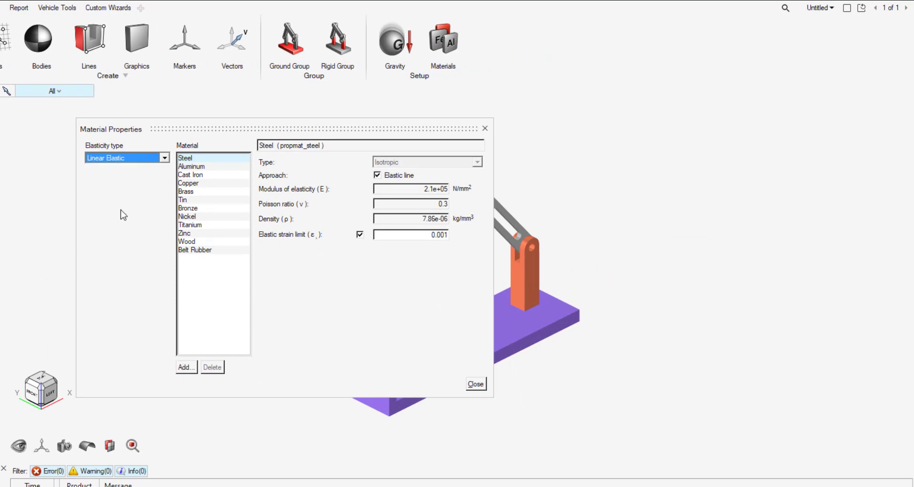
- Add a new material labelled Copy_Steel with its values copied from Steel
left_click(181, 370)
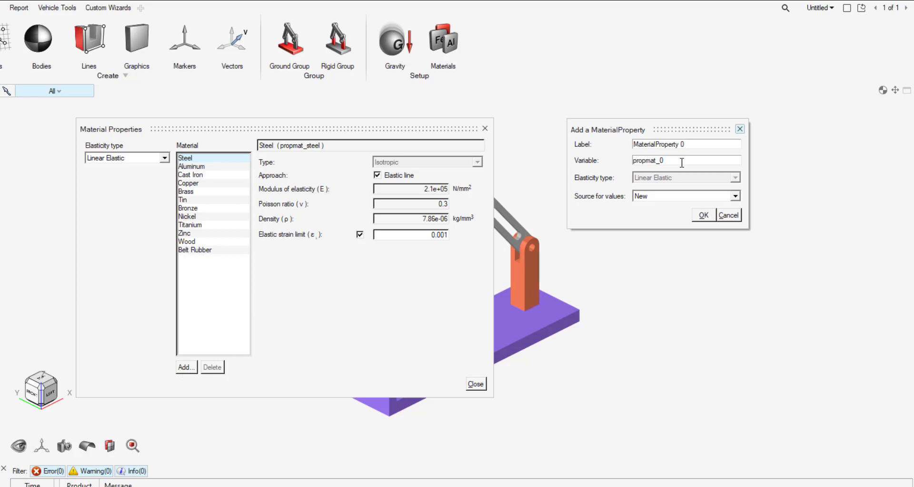
left_click(669, 195)
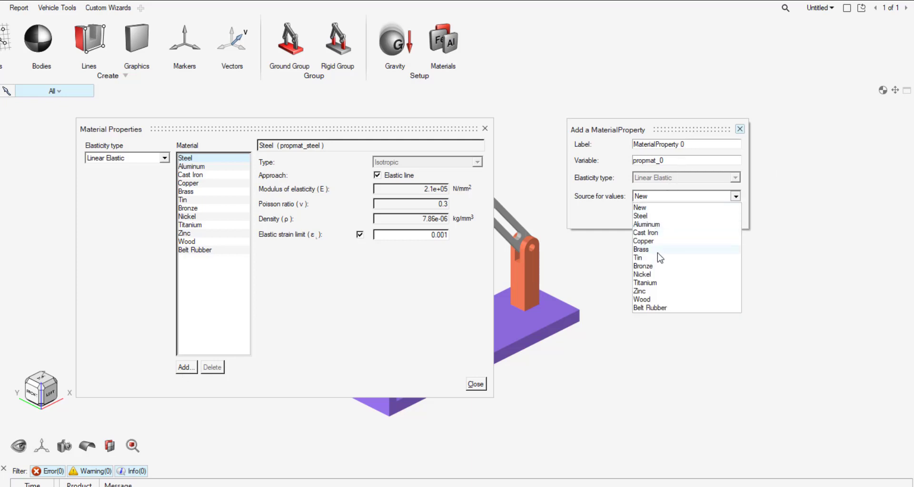
left_click(709, 144)
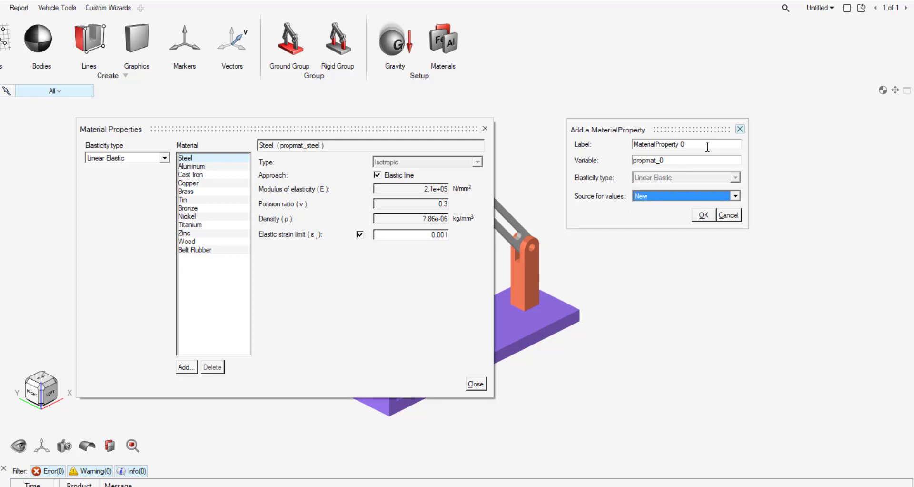
left_click_drag(708, 144, 620, 150)
type("Copy_Steel")
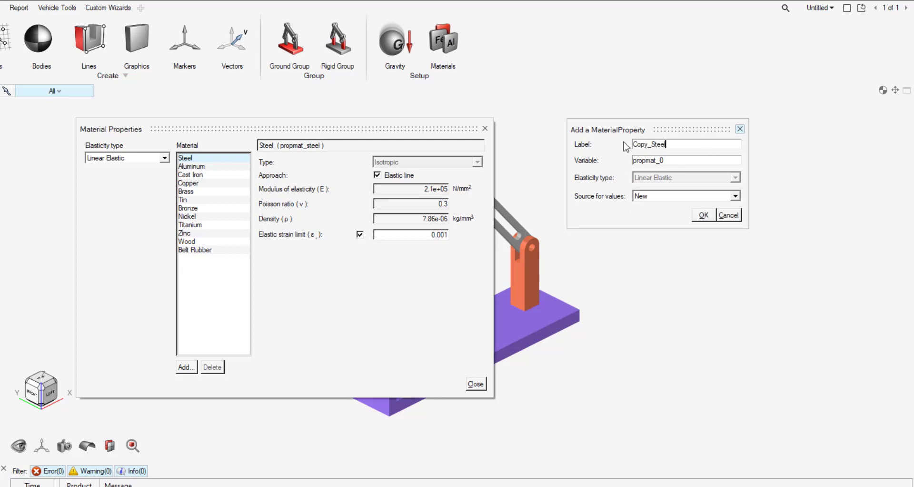
left_click(665, 196)
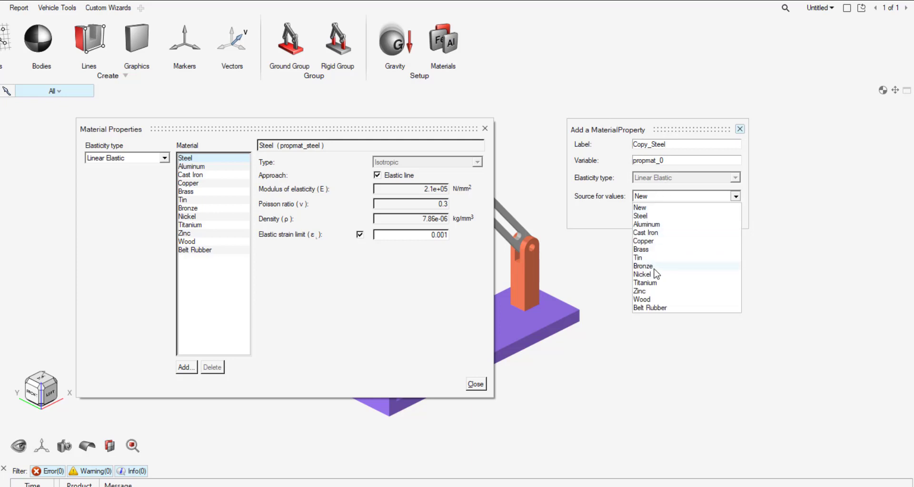
left_click(644, 216)
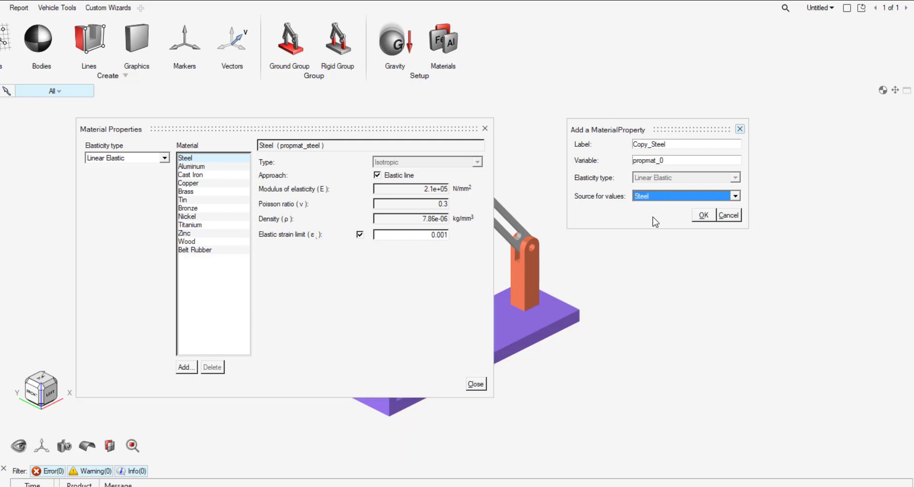
- Create Copy_Steel, set its density to 7.86e-05 kg/mm³, and close Material Properties
left_click(703, 215)
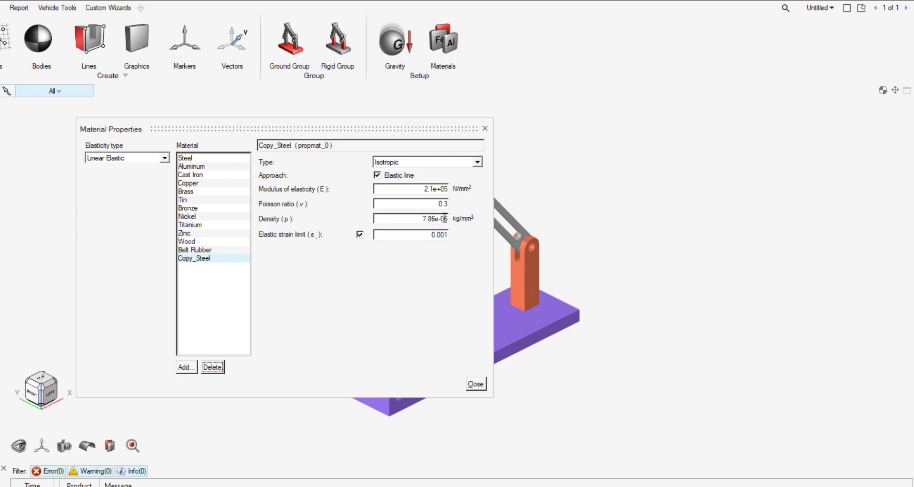
left_click(444, 218)
left_click(450, 218)
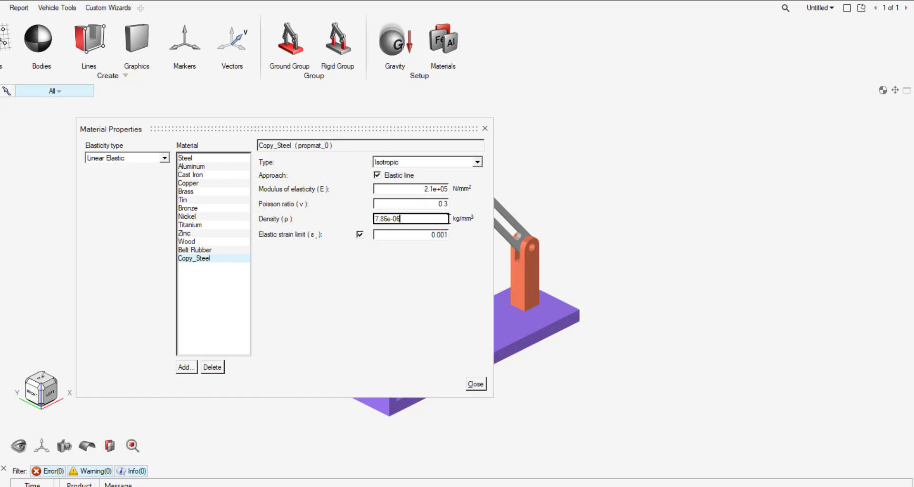
key("Tab")
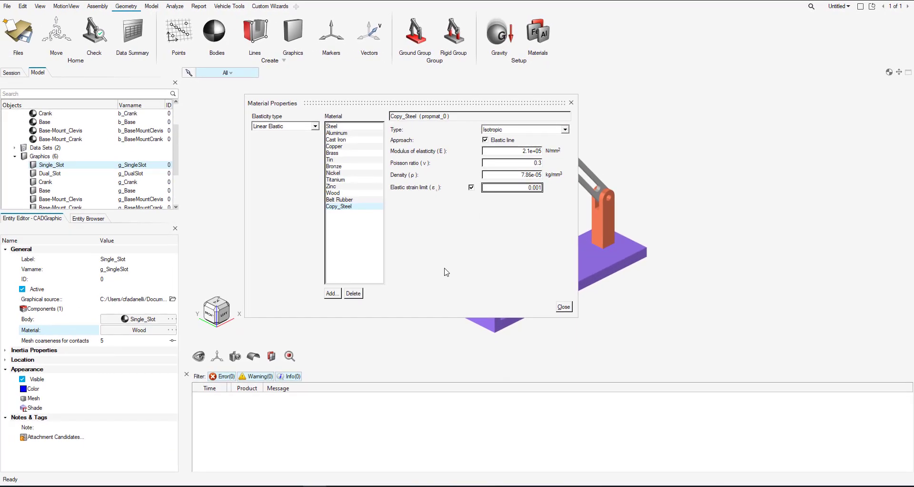
left_click(564, 306)
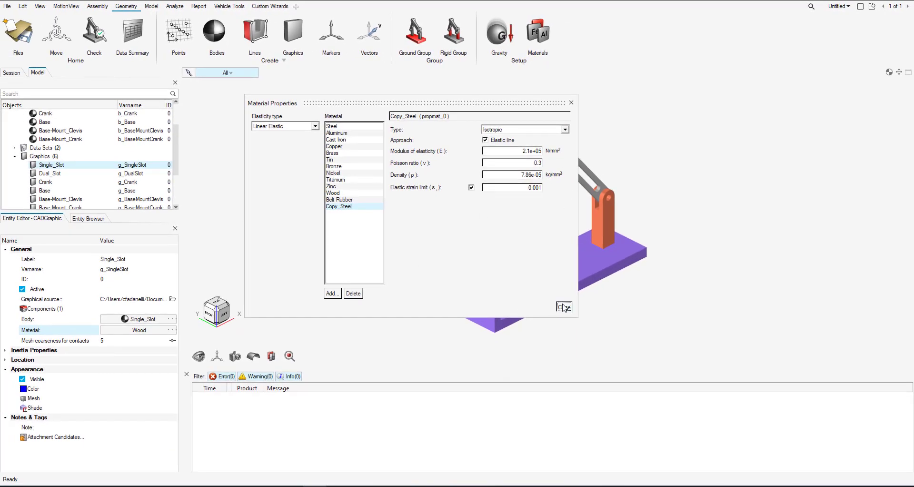
- Switch the Single_Slot graphic from Wood to Copy_Steel and check the body mass reads 1.1676 kg
left_click(172, 331)
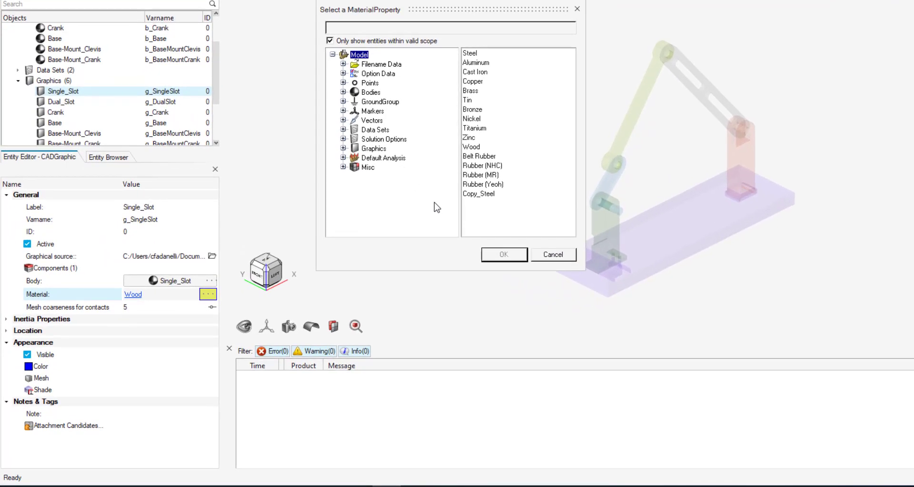
left_click(479, 193)
left_click(496, 253)
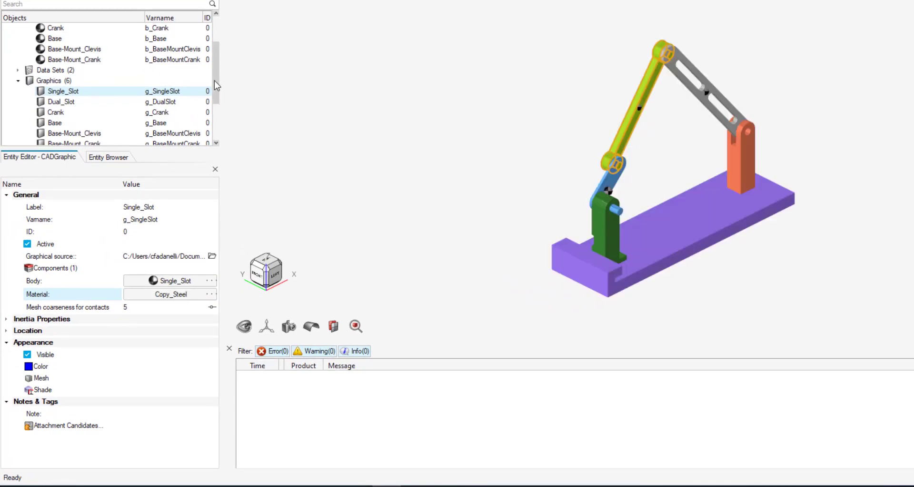
left_click_drag(214, 76, 213, 43)
left_click(63, 60)
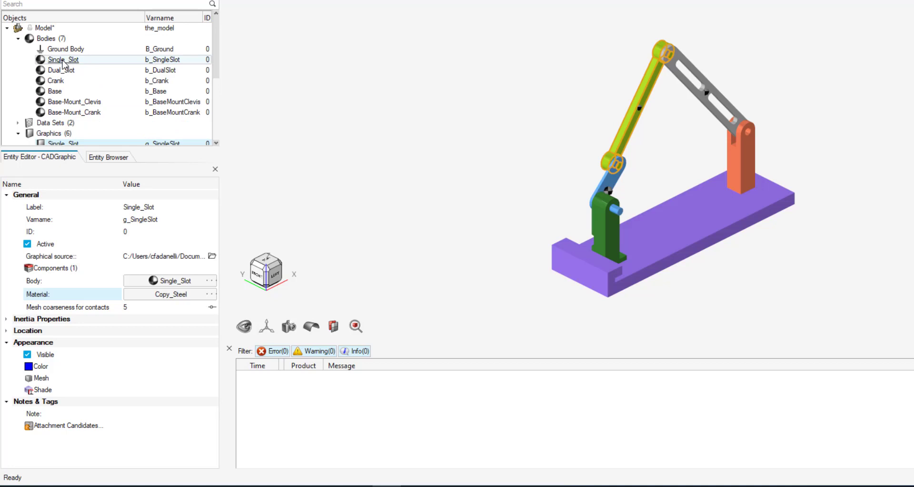